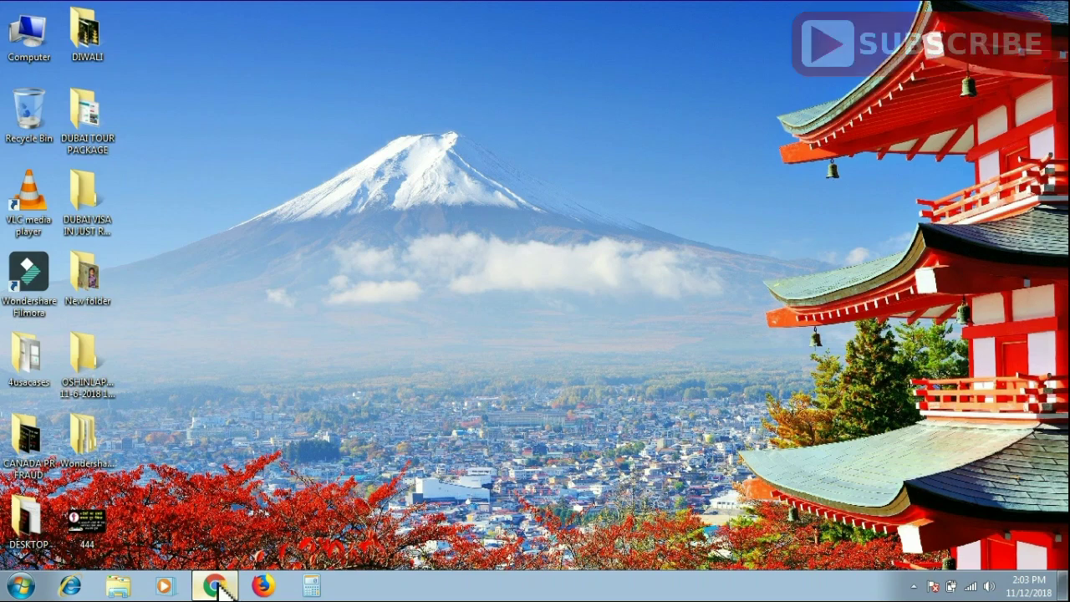
Step: Open the Chrome browser and load google.com
click(223, 577)
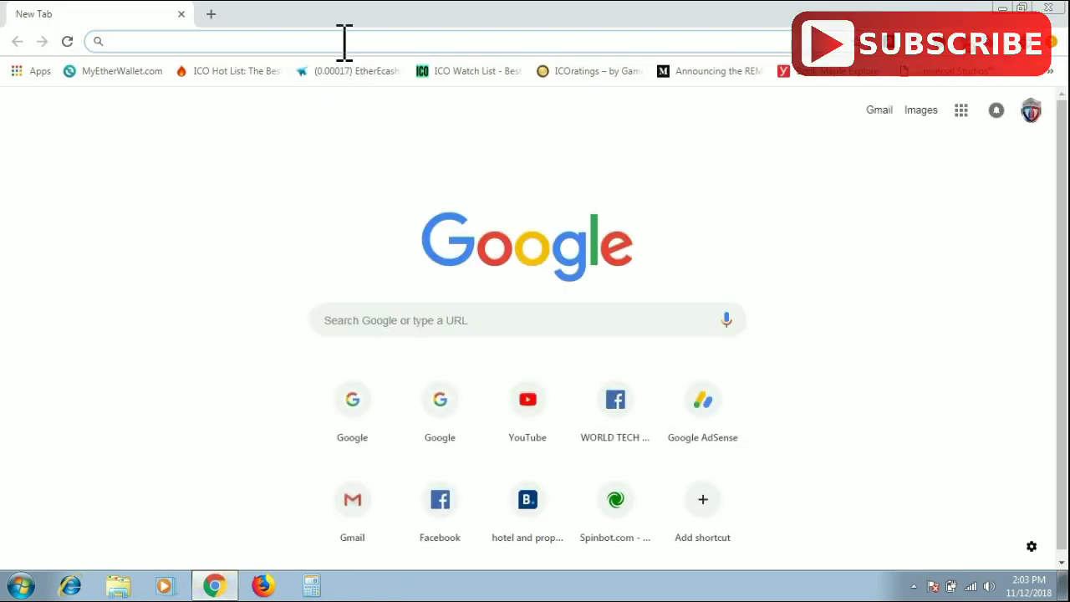
text(google.com)
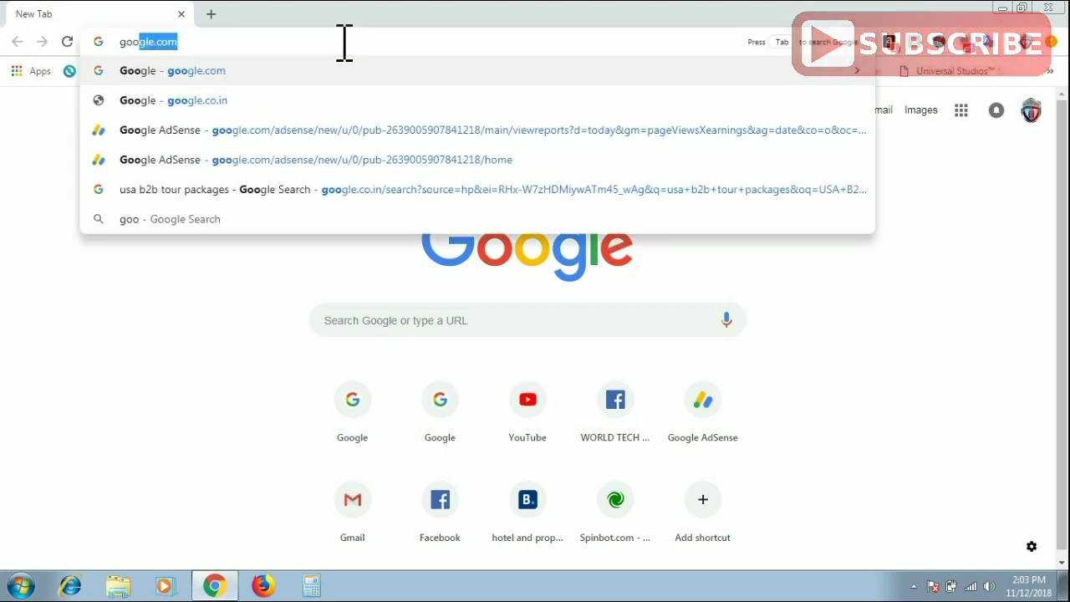
key(Return)
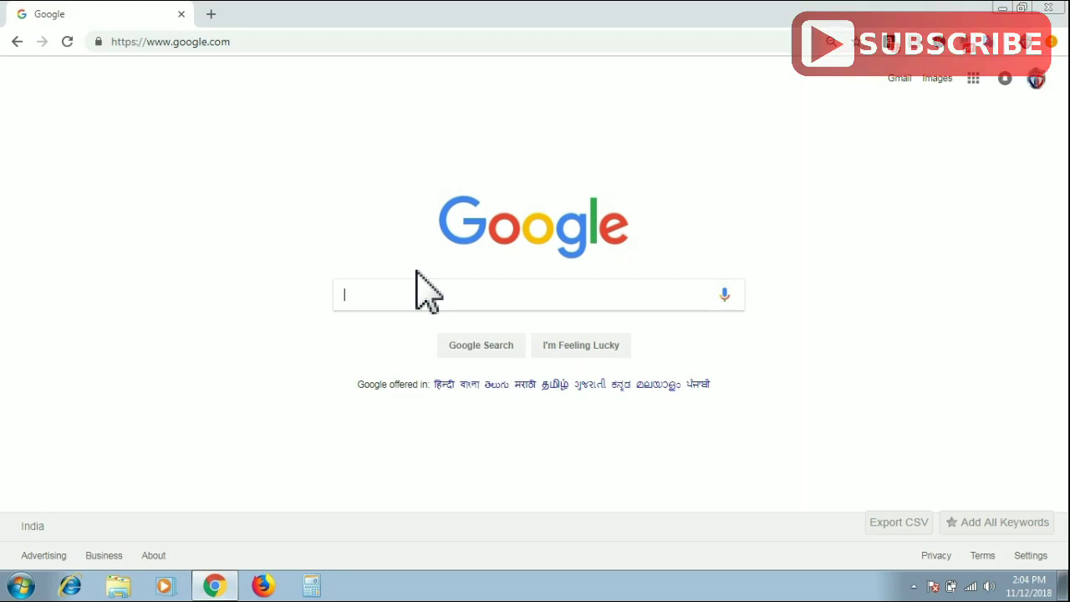
Step: Search Google for airasia, open the AirAsia.com website and dismiss its coupon notice
text(airasia)
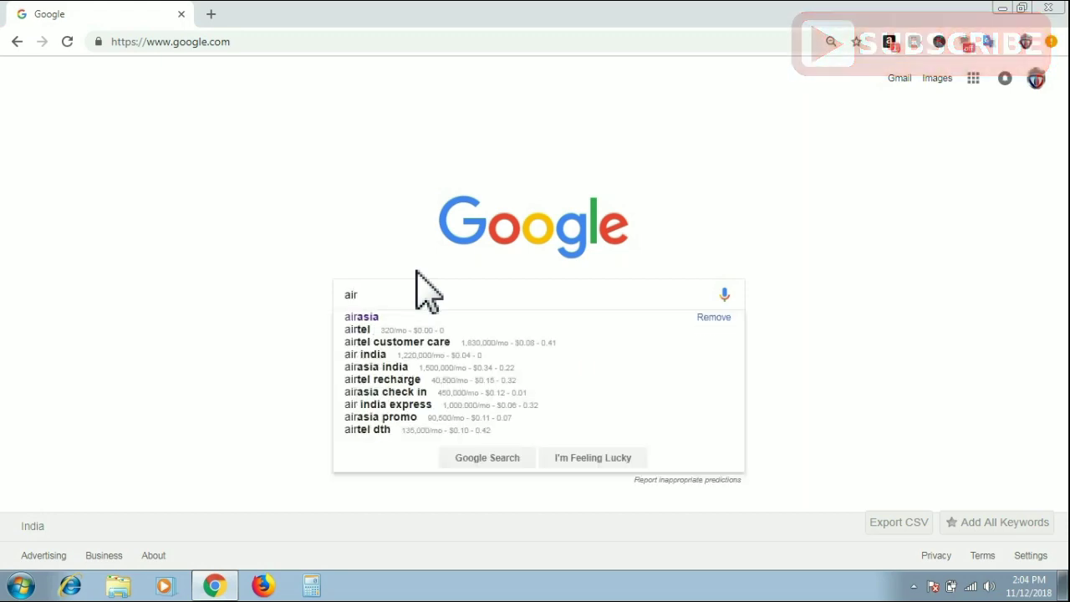
key(Return)
scroll(42, 393, down, 1)
scroll(41, 393, up, 1)
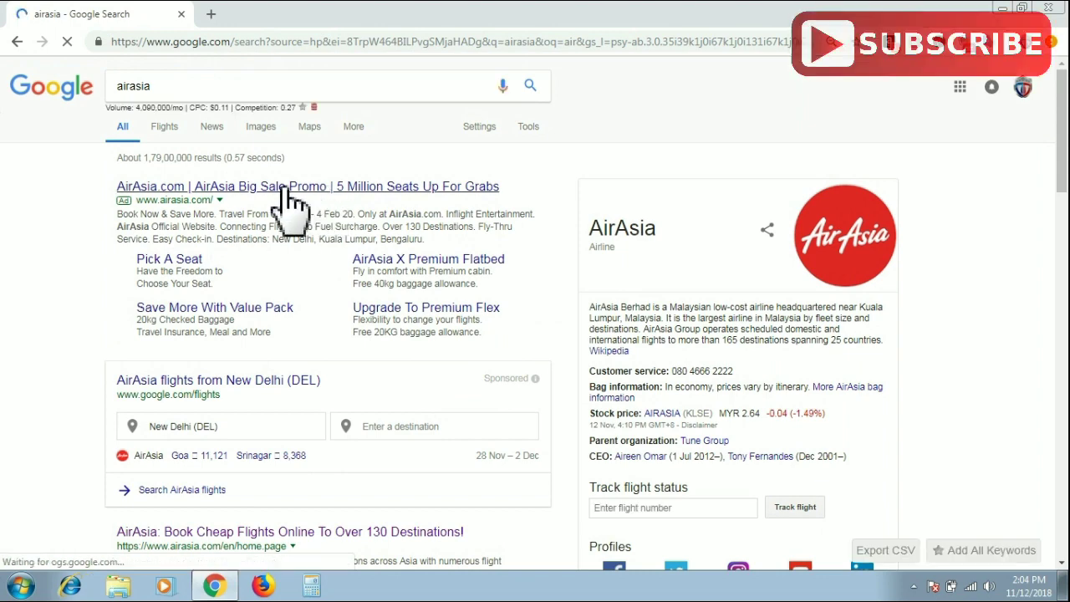
click(221, 190)
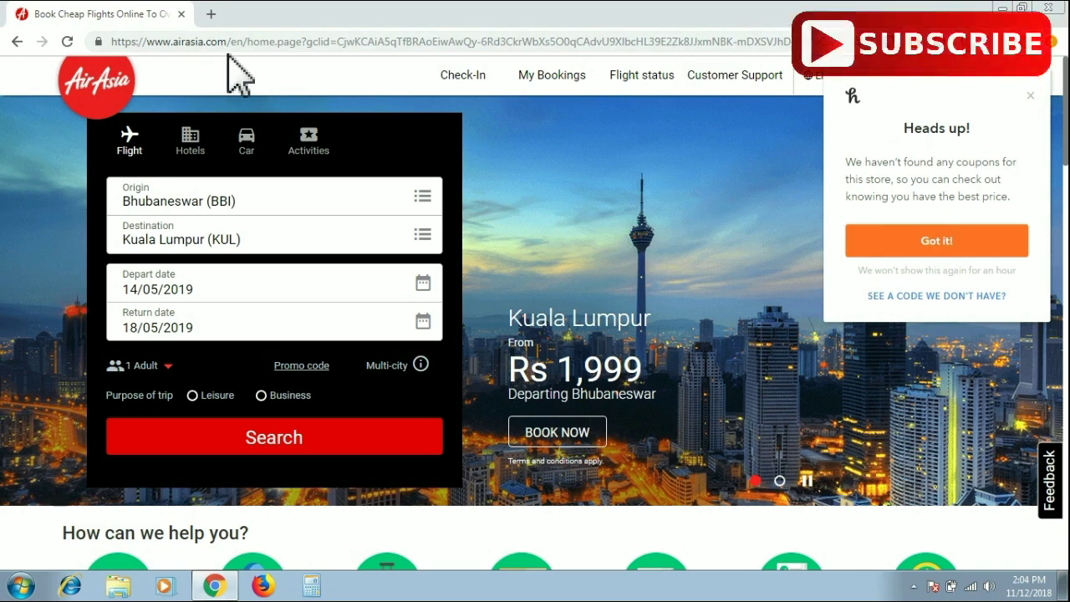
click(1030, 96)
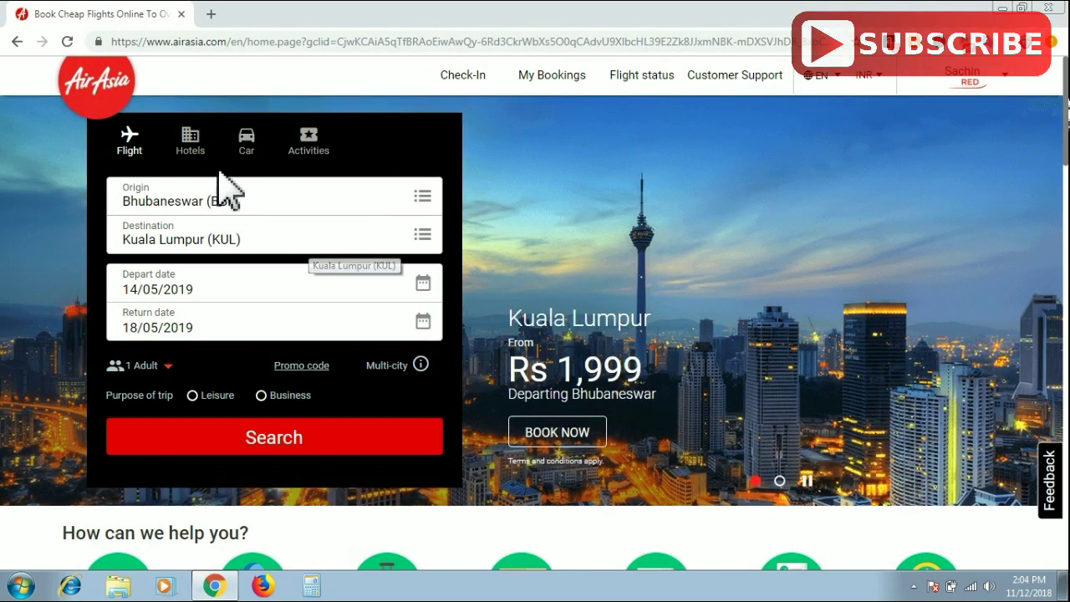
Step: Set the flight origin to Bhubaneswar (BBI) and the destination to Kuala Lumpur (KUL)
click(247, 200)
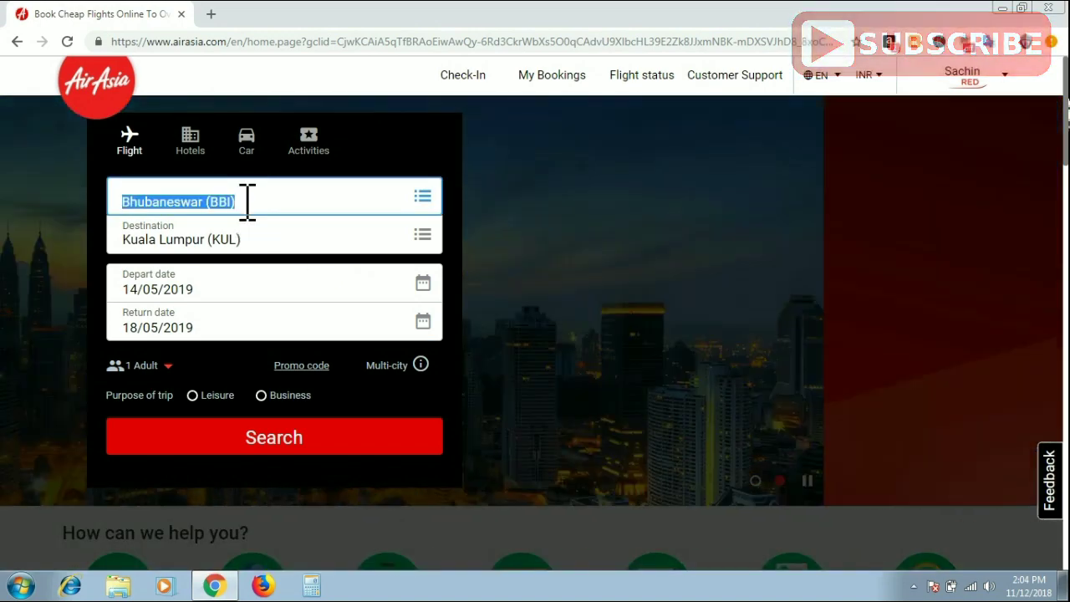
text(bhu)
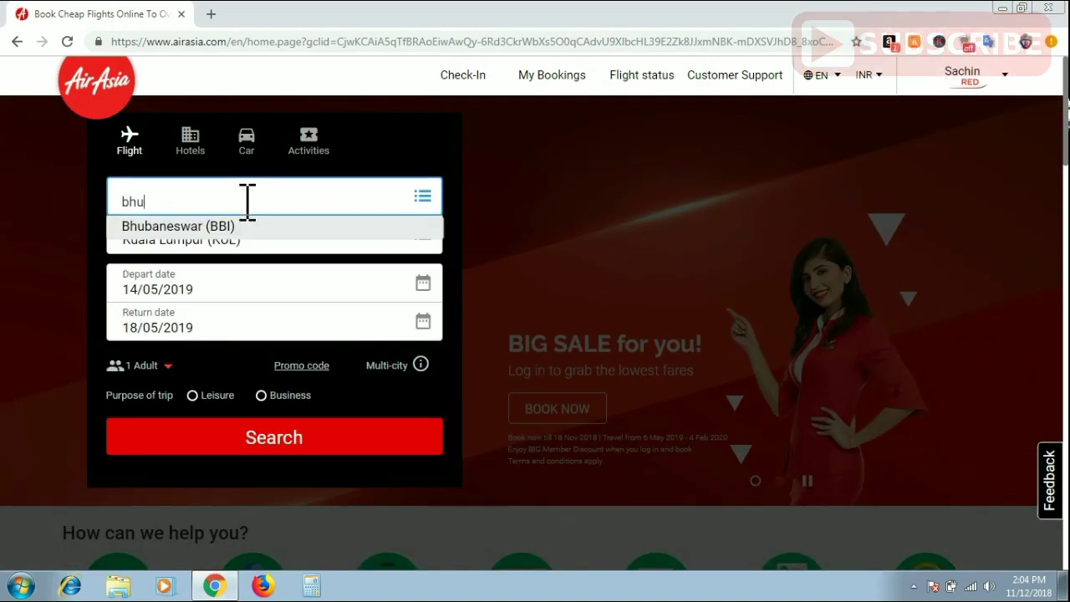
click(250, 229)
click(256, 241)
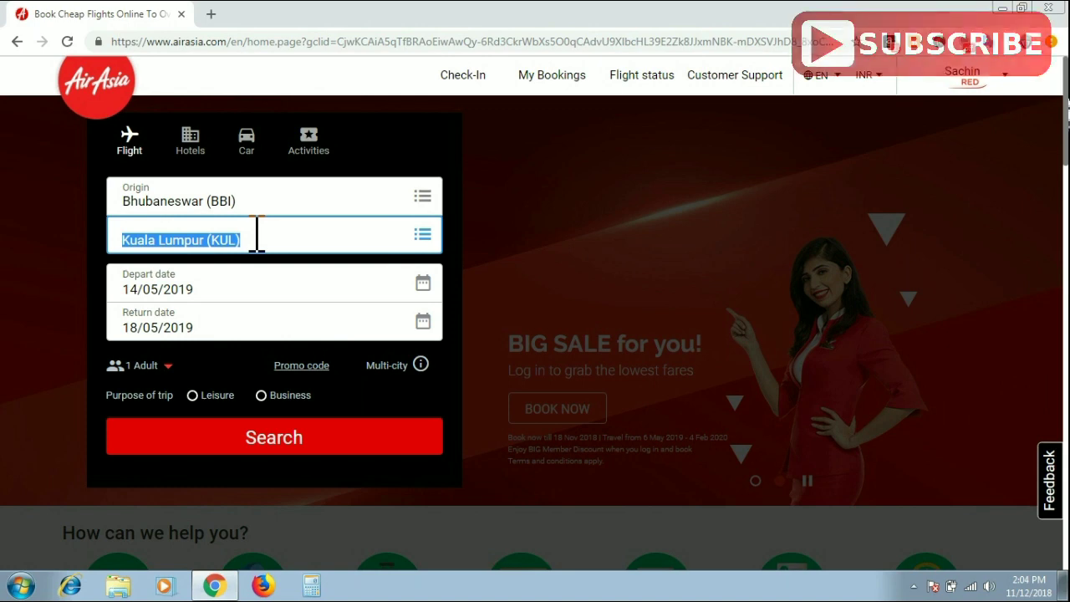
text(kul)
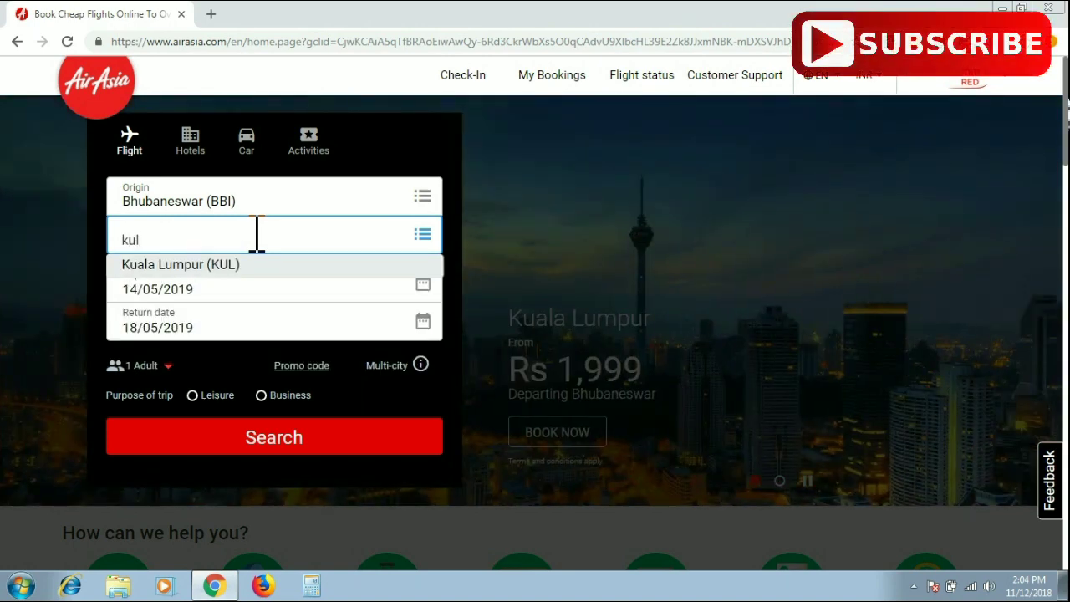
click(248, 265)
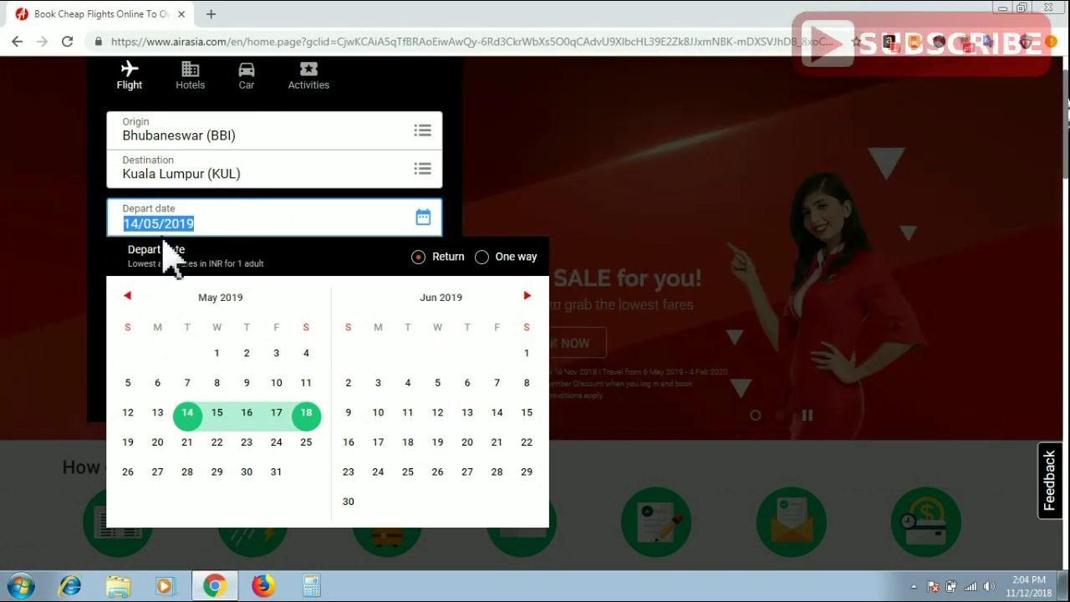
Step: Change the flight search to a one-way trip
click(193, 224)
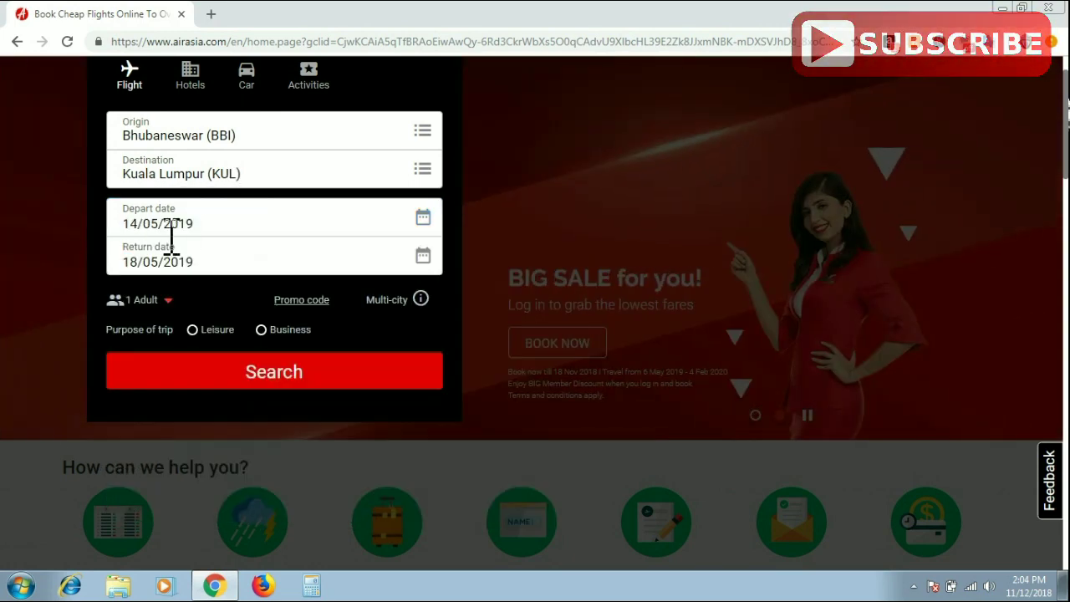
click(230, 223)
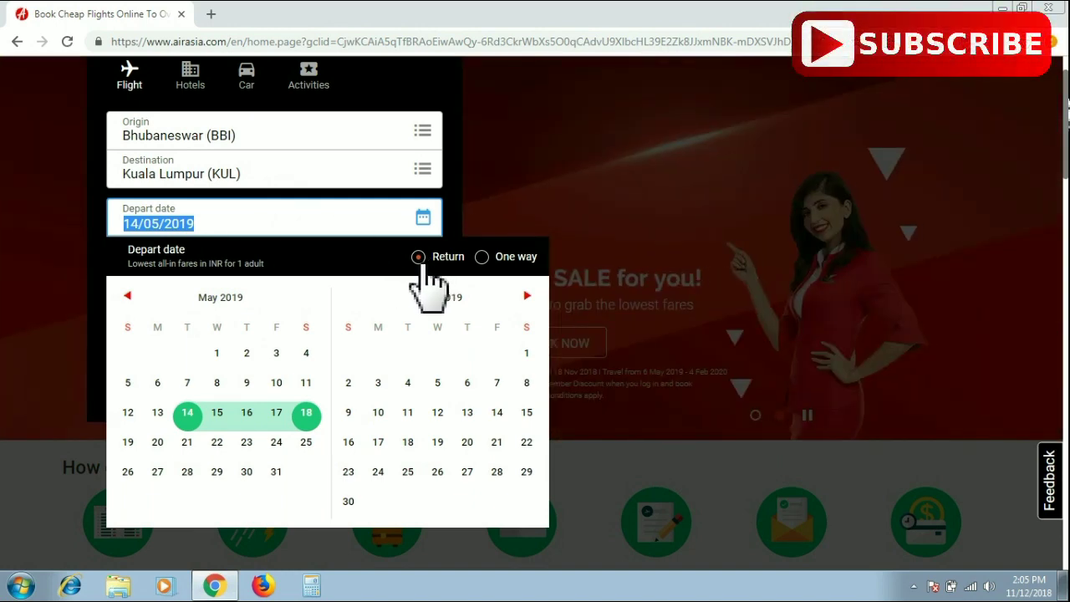
click(483, 257)
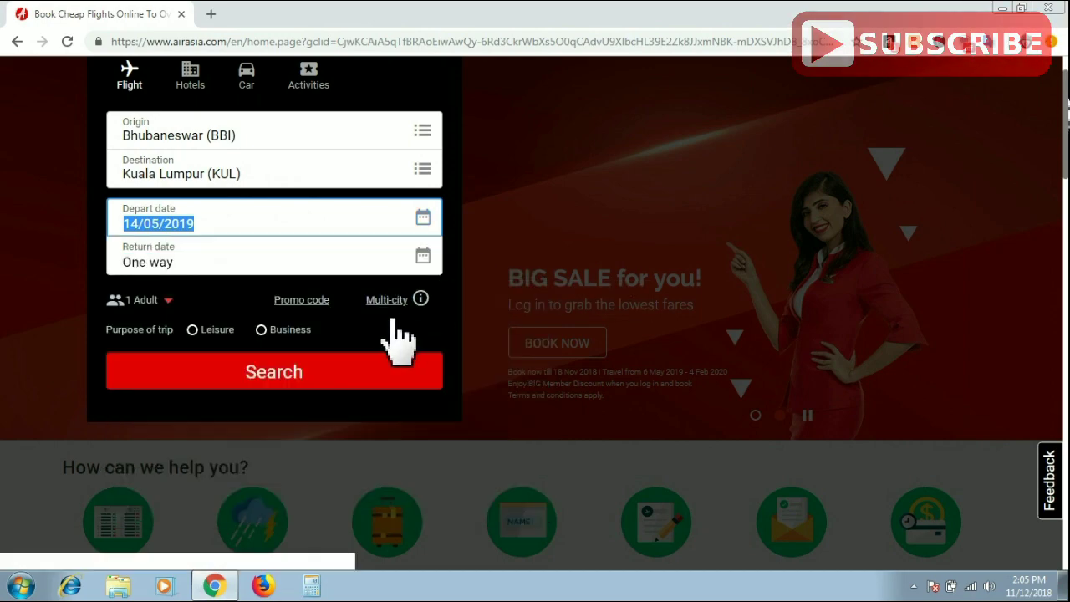
click(76, 263)
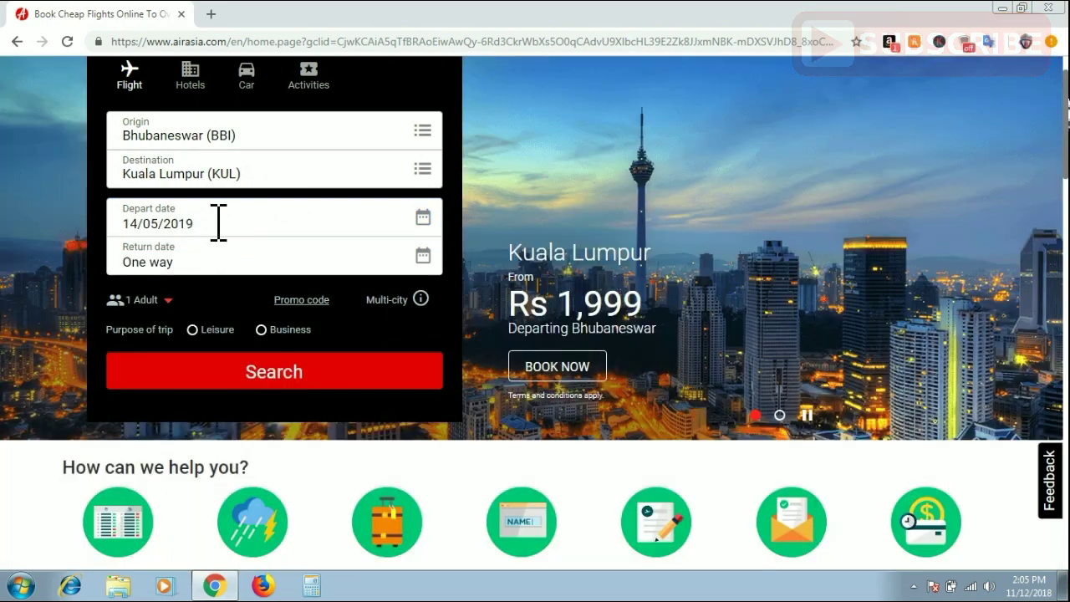
Step: Search for round-trip flights departing on 30/06/2019 and returning on 5 July 2019
click(215, 222)
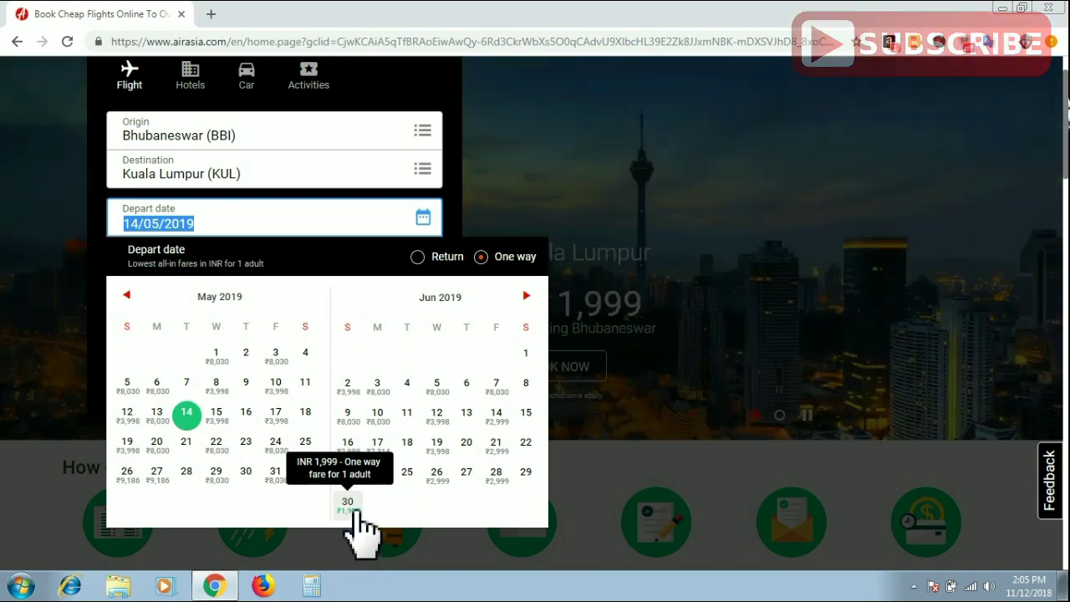
click(355, 511)
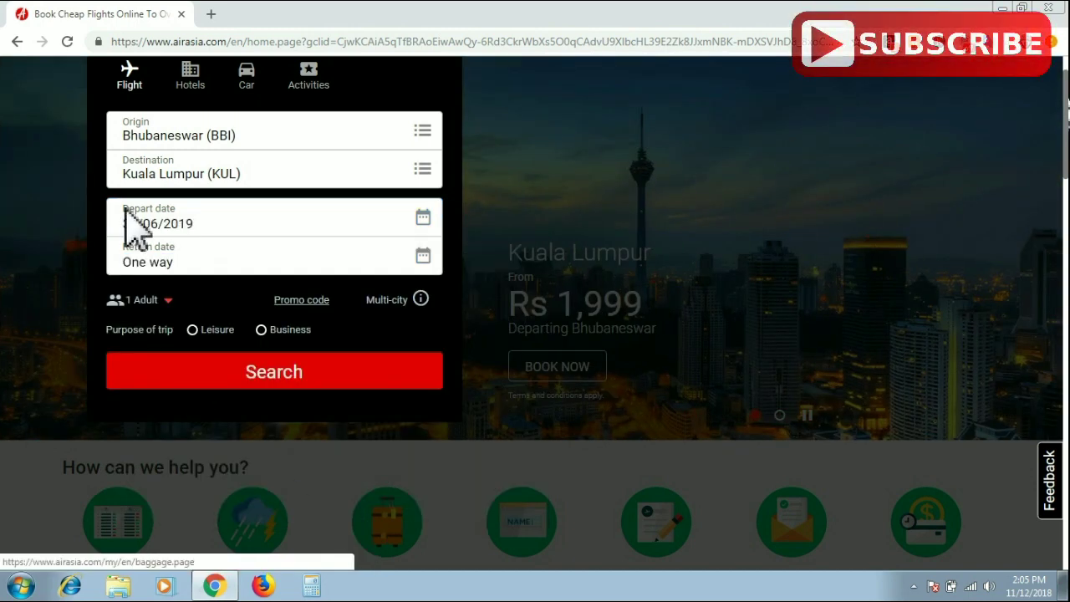
click(189, 260)
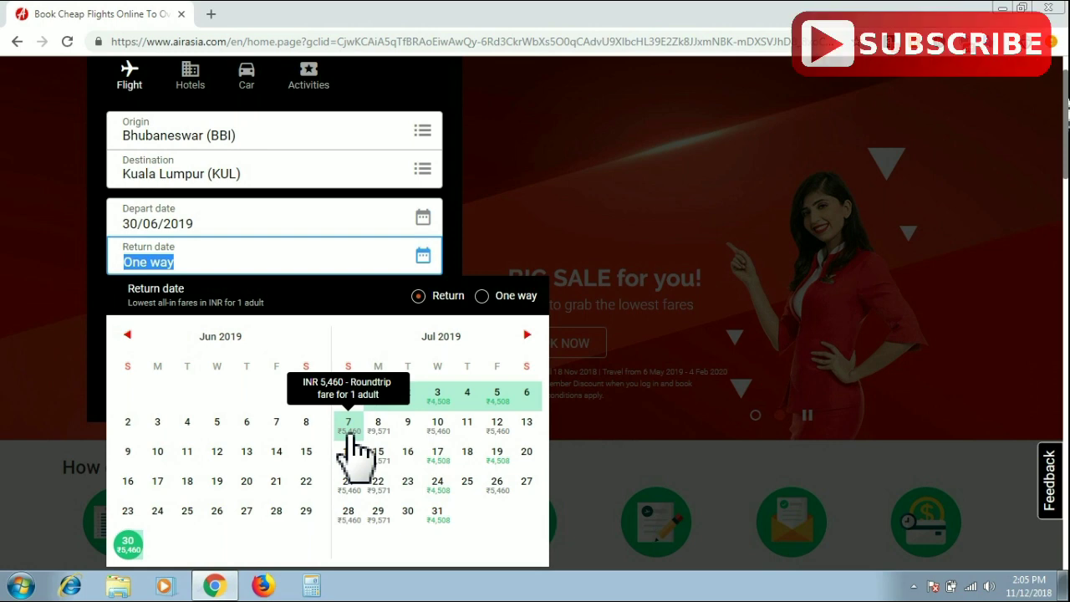
click(504, 404)
click(295, 376)
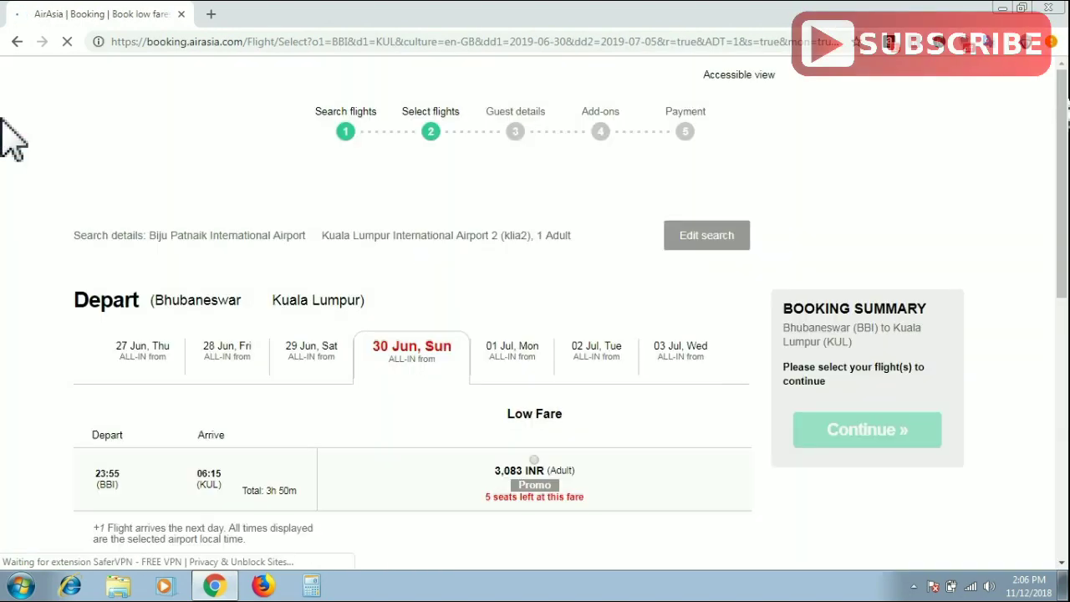
Step: Edit the flight search to depart on 14/07/2019 and return on 17/07/2019, and run it again
scroll(585, 393, down, 2)
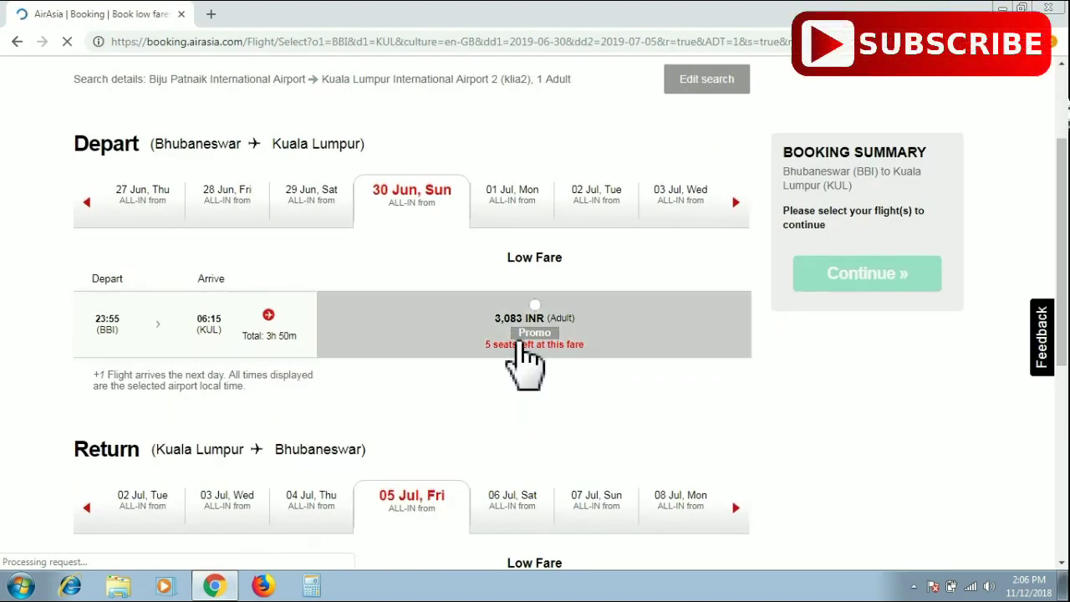
scroll(535, 334, down, 2)
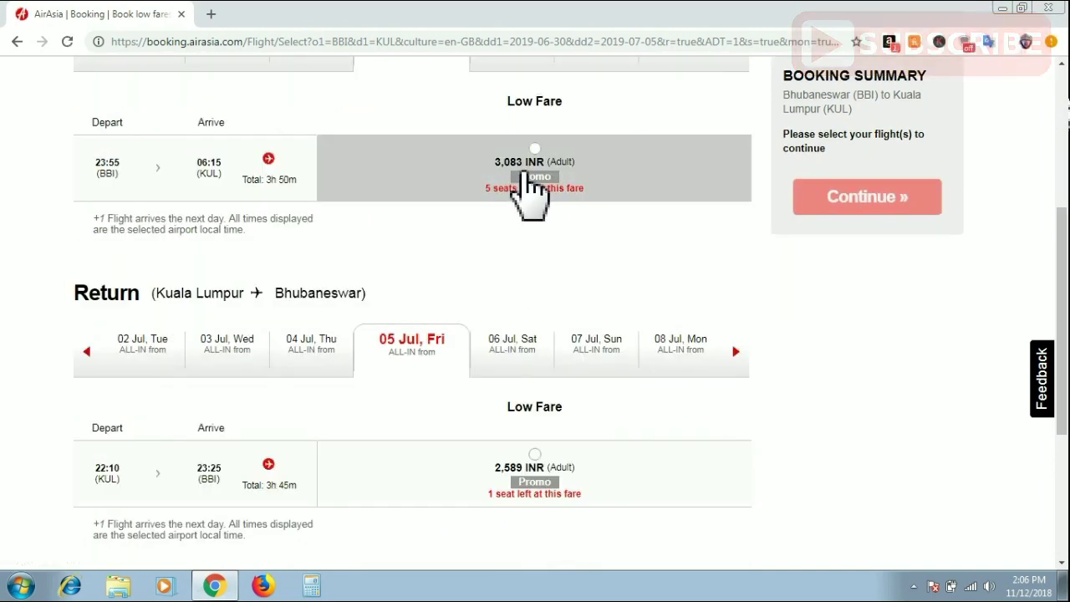
scroll(551, 276, up, 2)
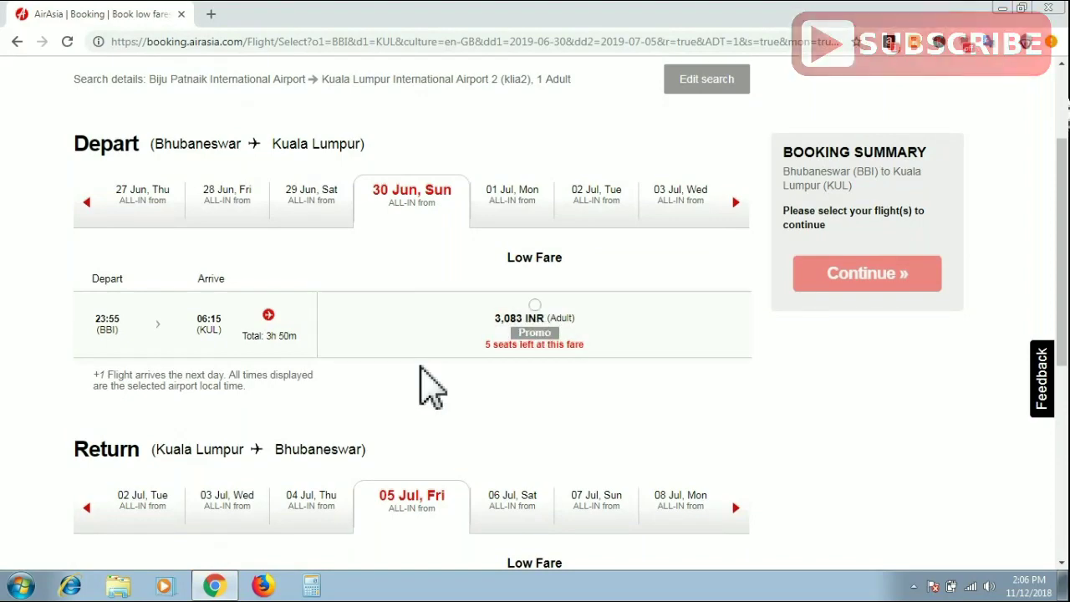
click(709, 80)
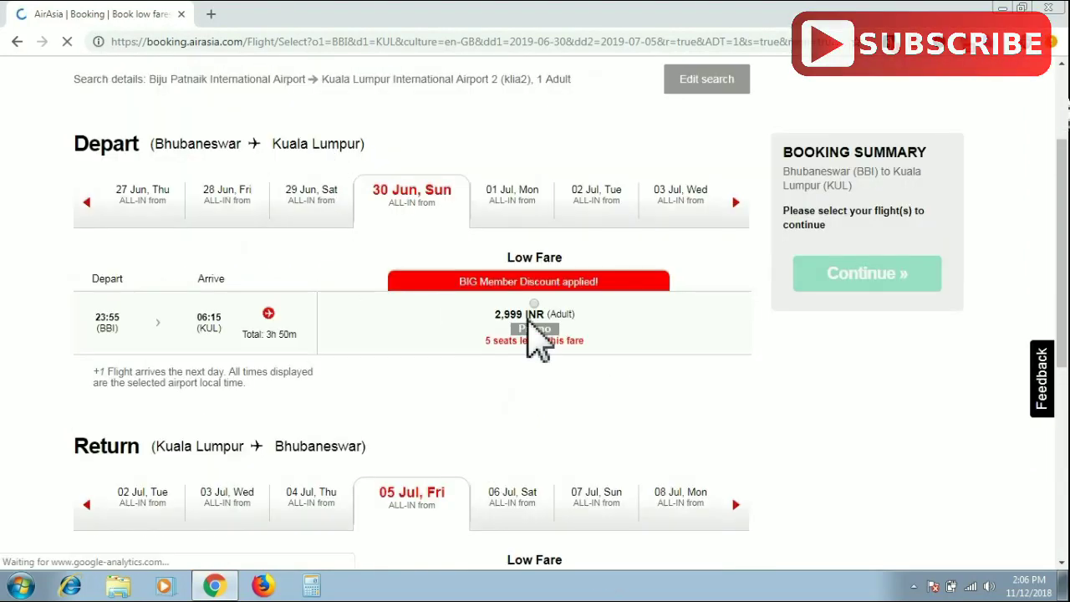
scroll(602, 317, up, 2)
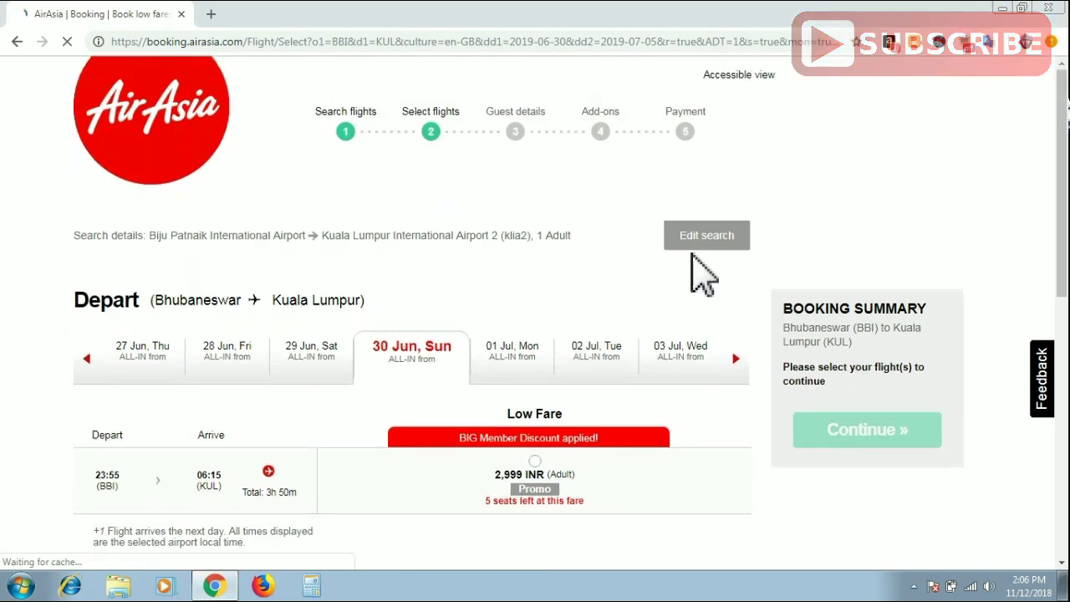
click(704, 244)
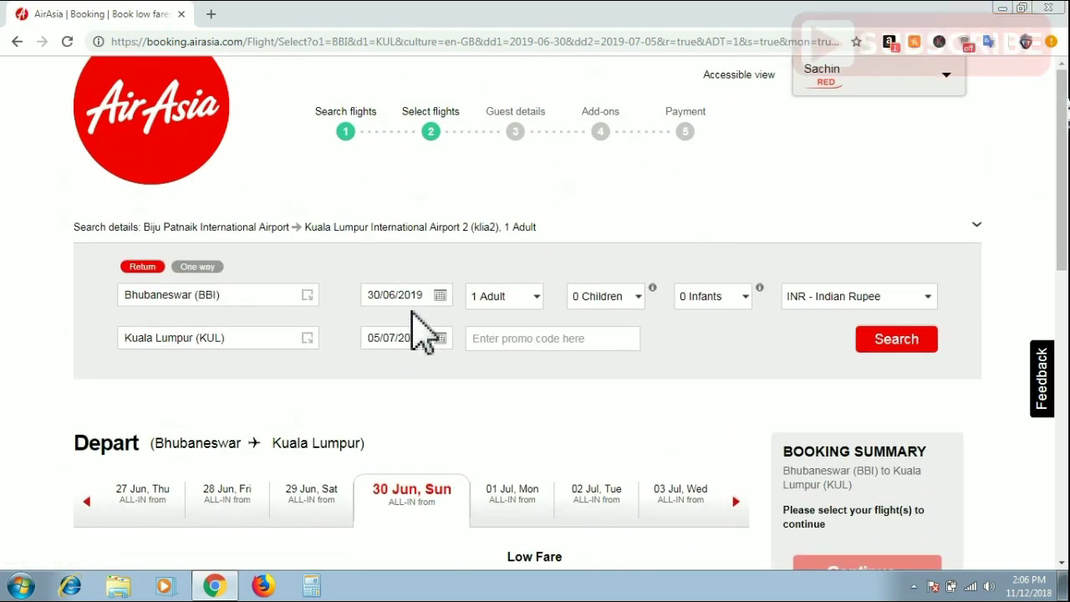
click(413, 296)
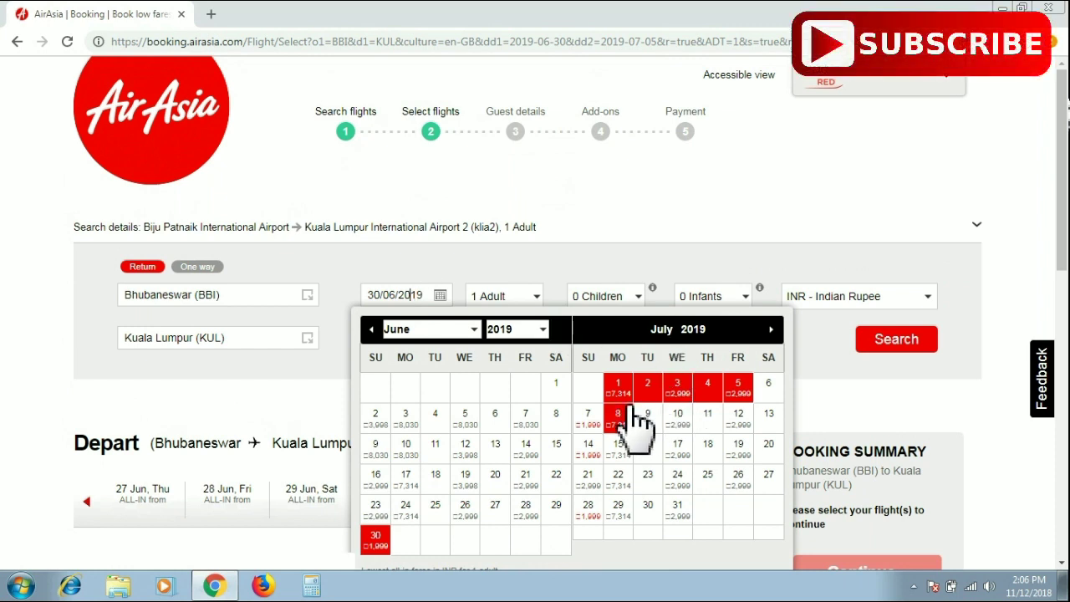
click(590, 455)
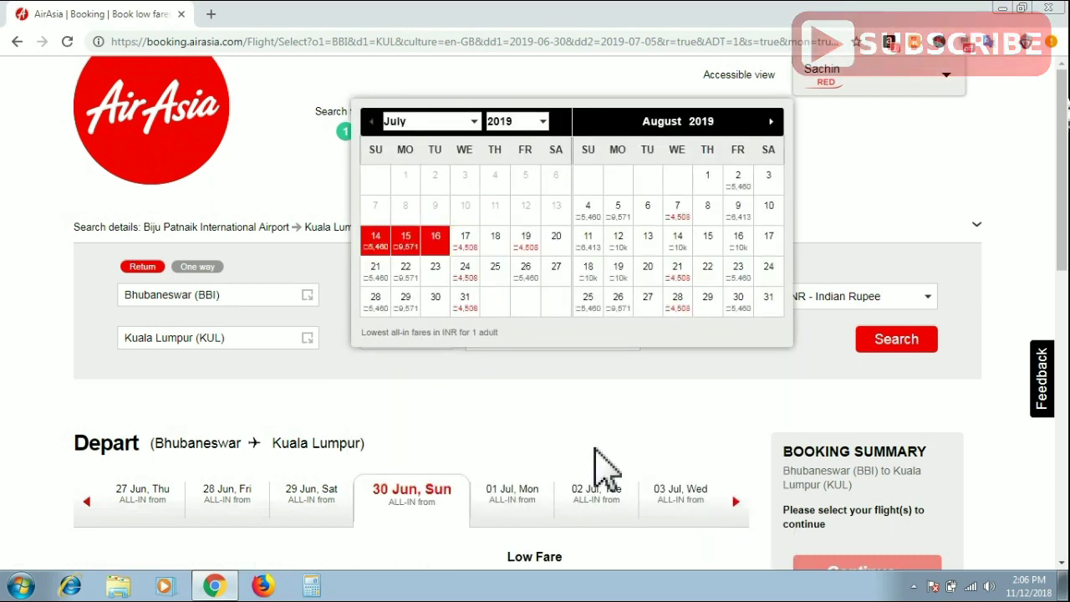
click(465, 240)
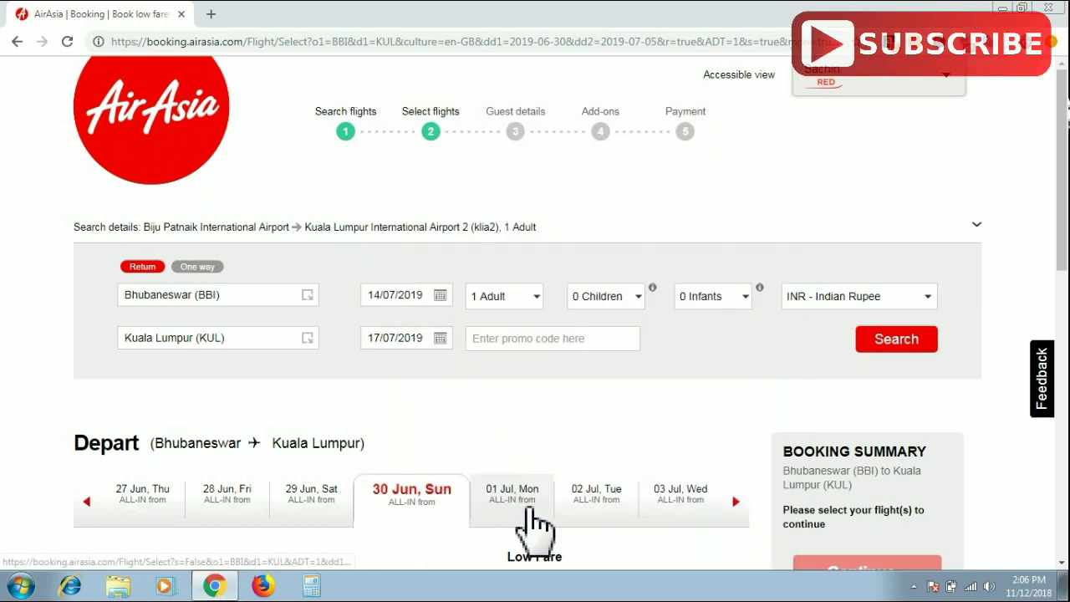
click(901, 341)
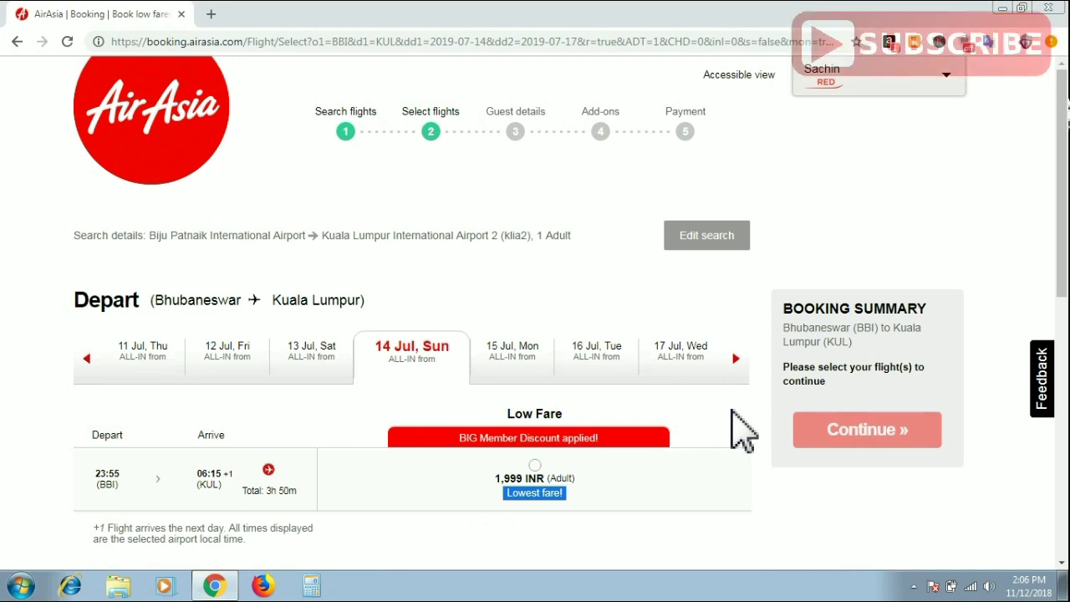
Step: Select the Low Fare departure flight from Bhubaneswar to Kuala Lumpur on 14 Jul
scroll(742, 432, down, 1)
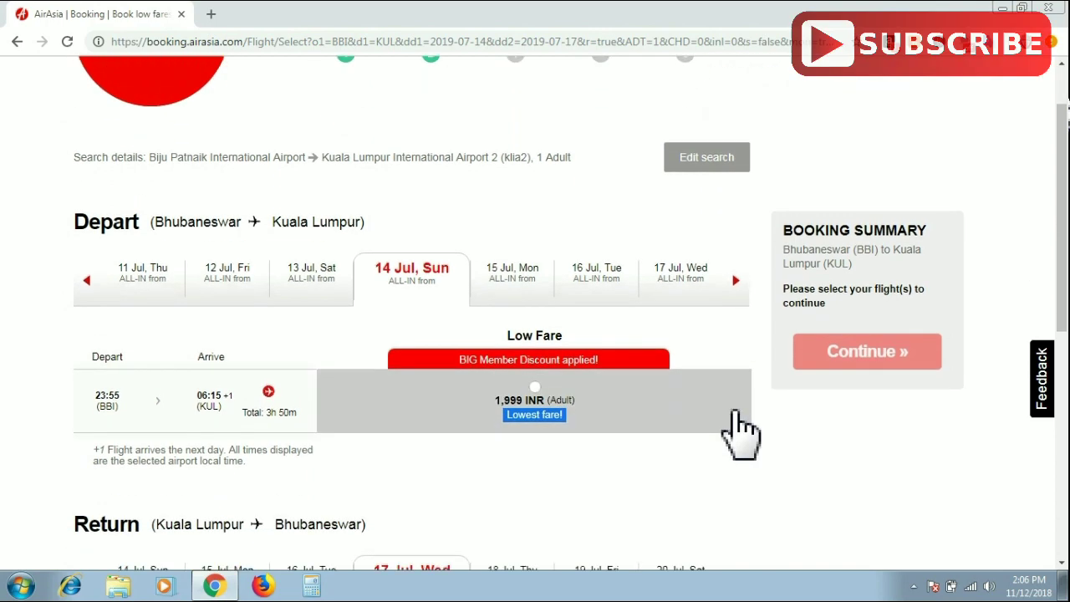
scroll(736, 425, down, 2)
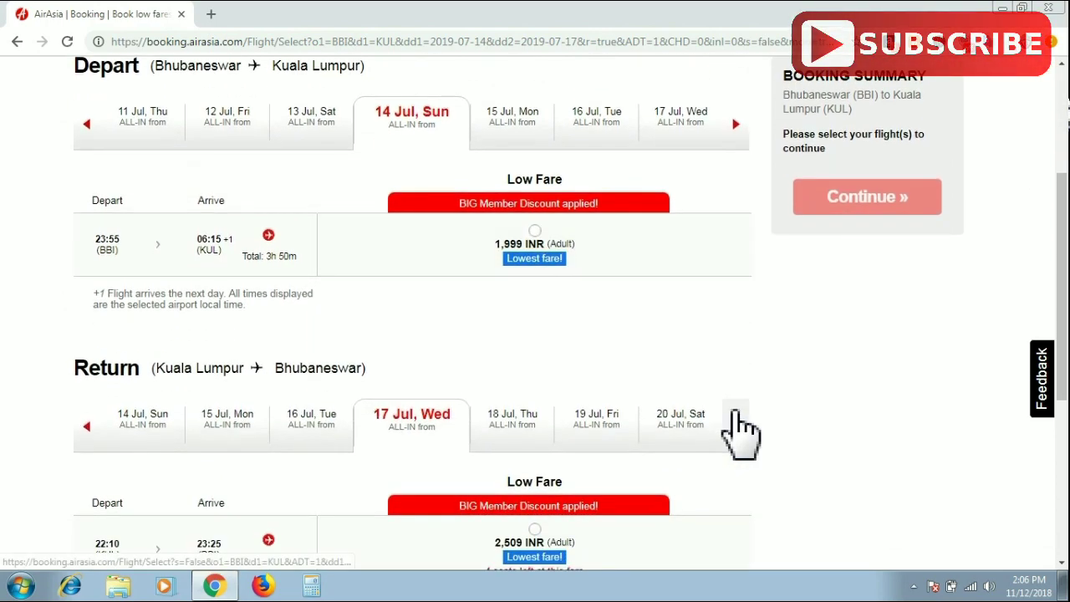
scroll(736, 426, up, 1)
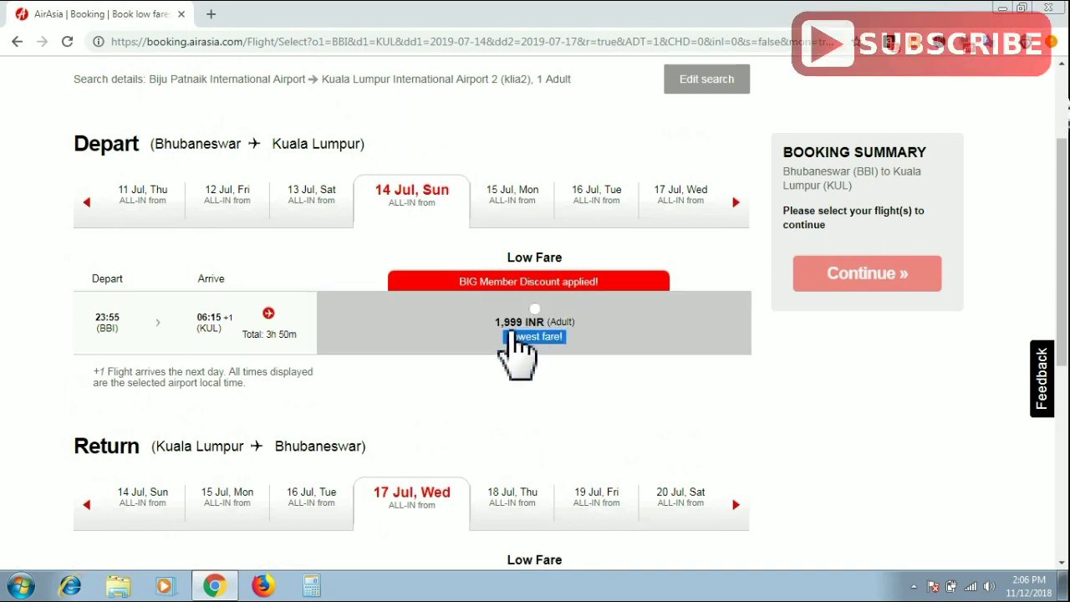
click(535, 310)
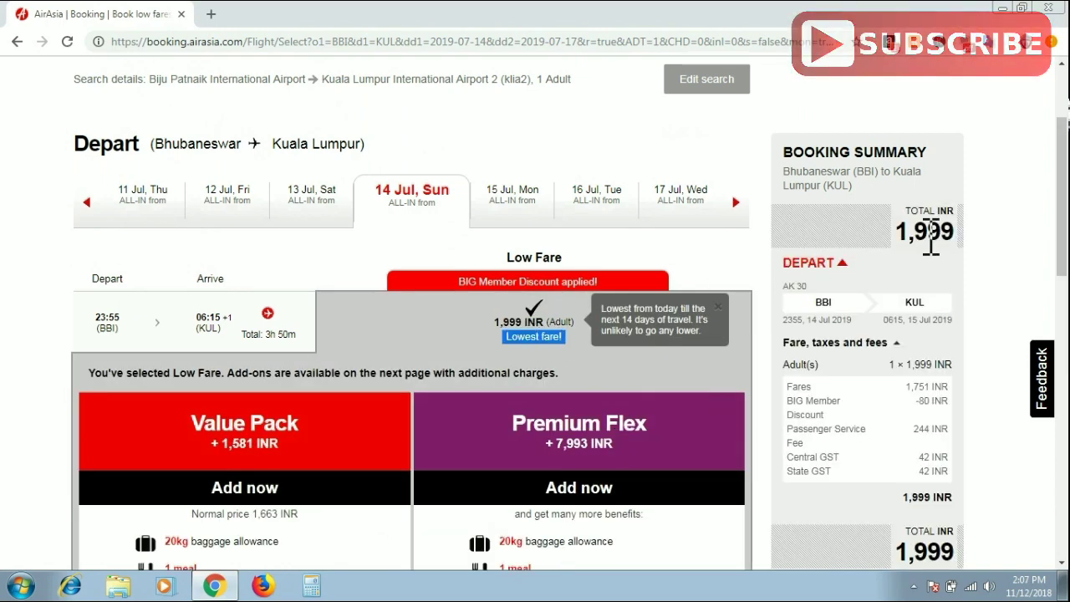
Step: Select the Low Fare return flight from Kuala Lumpur to Bhubaneswar on 17 Jul and check the total fare in the booking summary
scroll(806, 326, down, 3)
scroll(807, 326, down, 7)
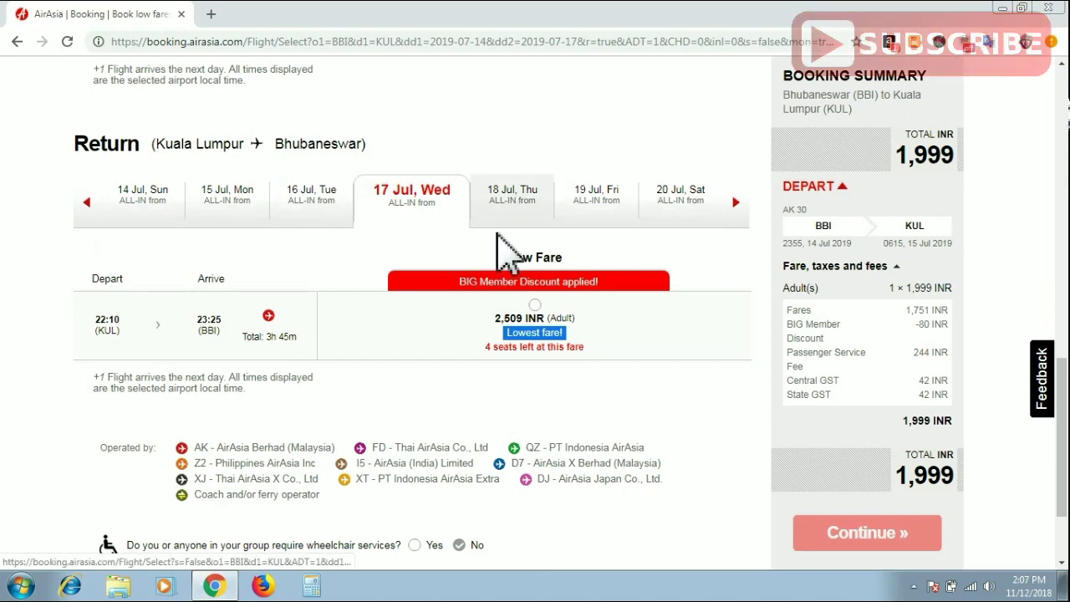
click(545, 322)
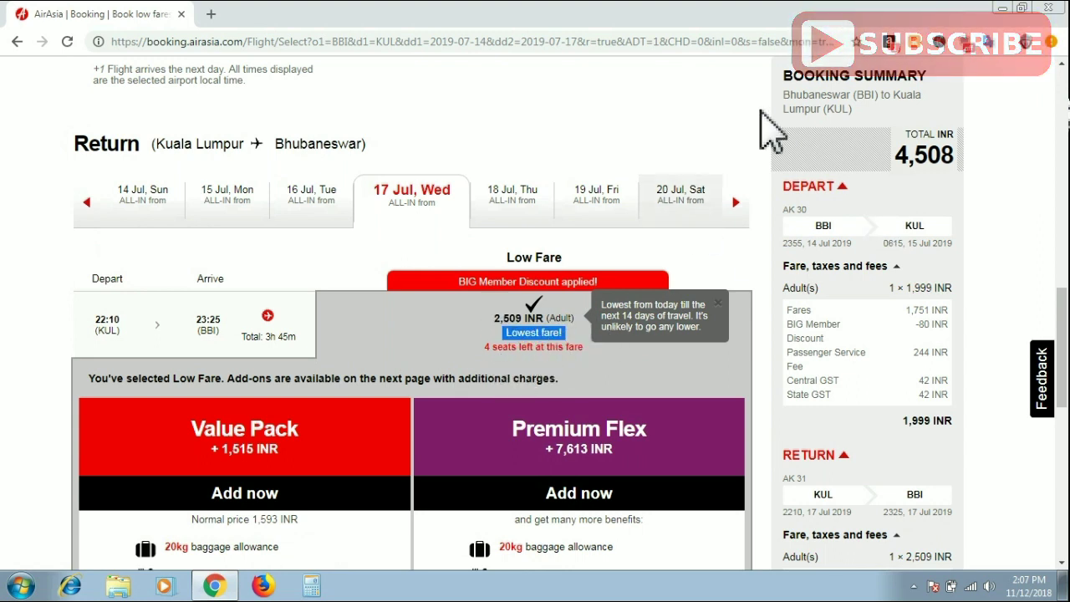
drag(896, 155, 957, 155)
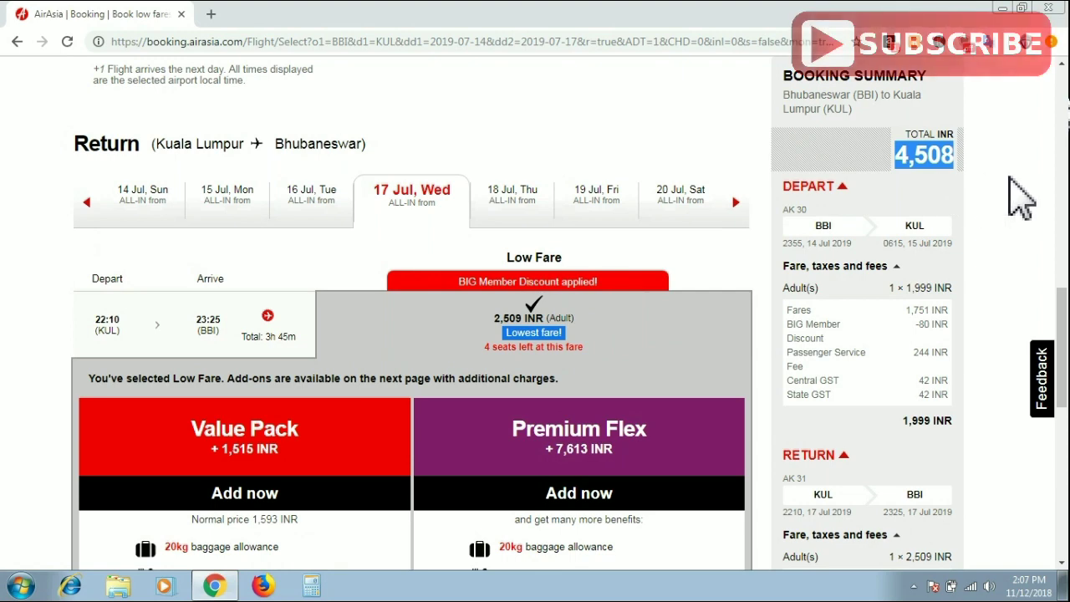
click(994, 219)
Step: Continue the booking with the selected departure and return flights to the guest details, without adding a Value Pack or Premium Flex
scroll(1015, 238, down, 1)
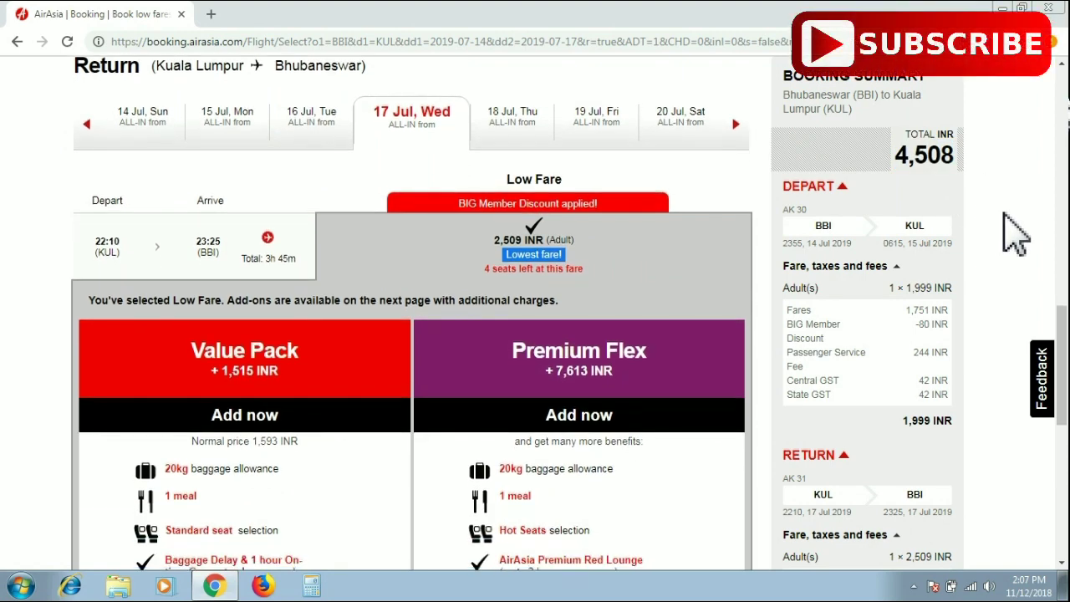
scroll(1015, 238, down, 7)
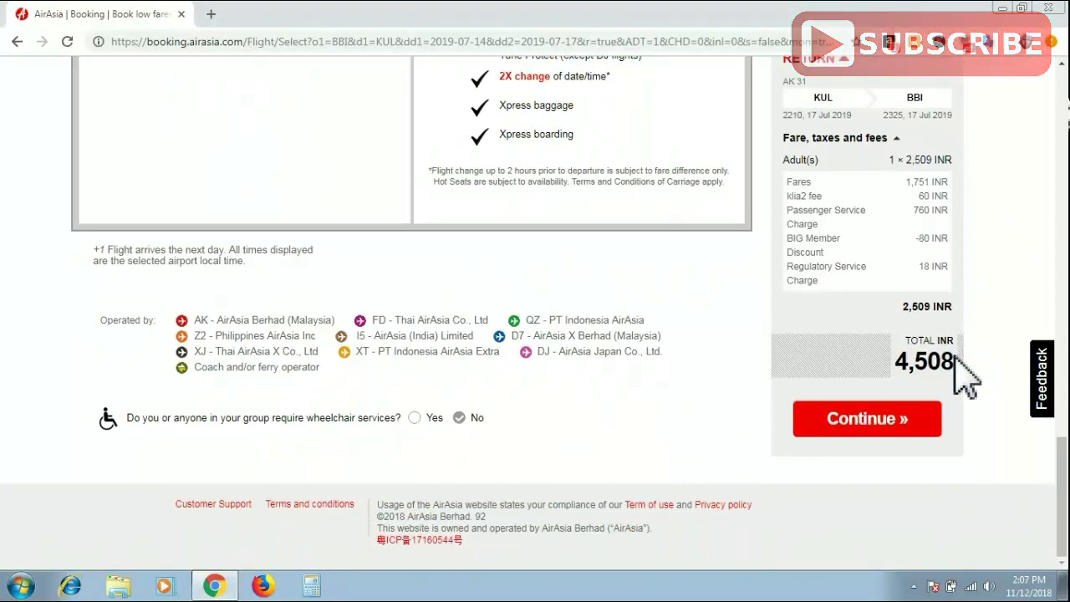
click(869, 420)
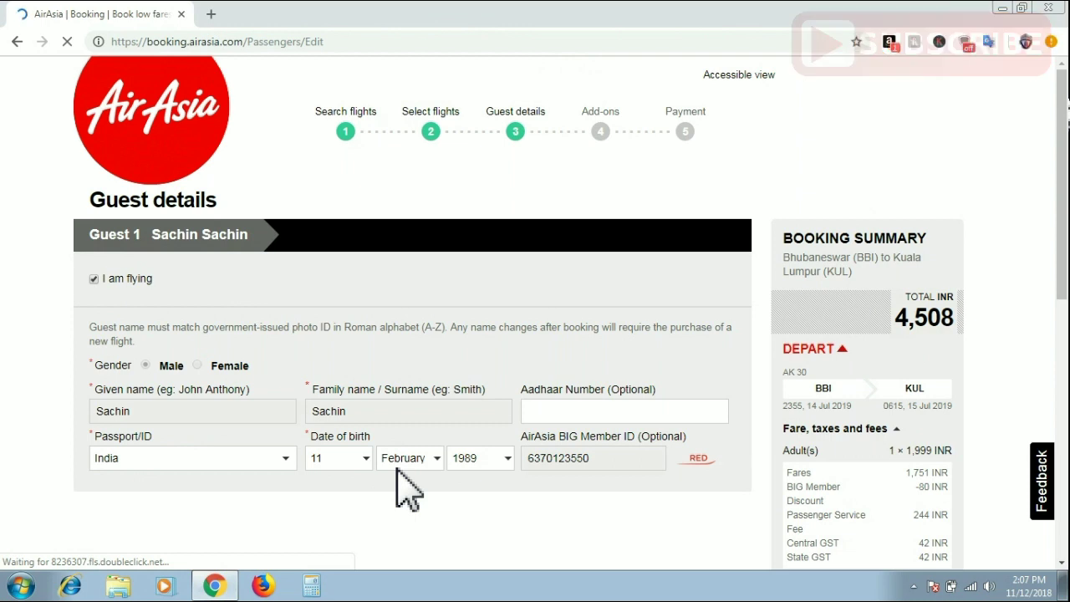
Step: Accept the prefilled guest details and complete the robot-prevention slider to proceed to the add-ons
scroll(417, 490, down, 2)
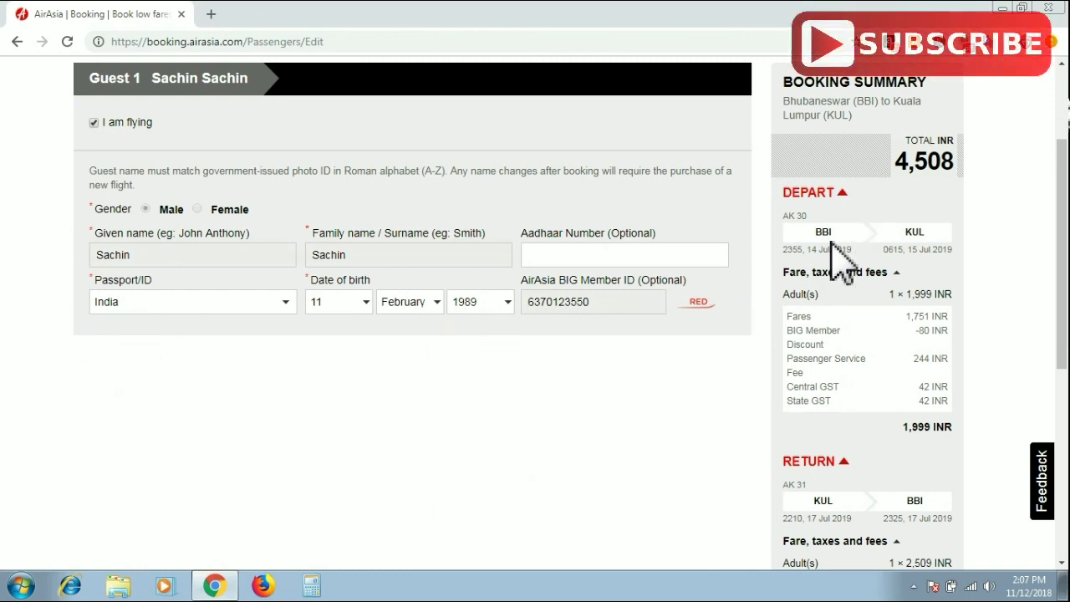
scroll(936, 288, down, 10)
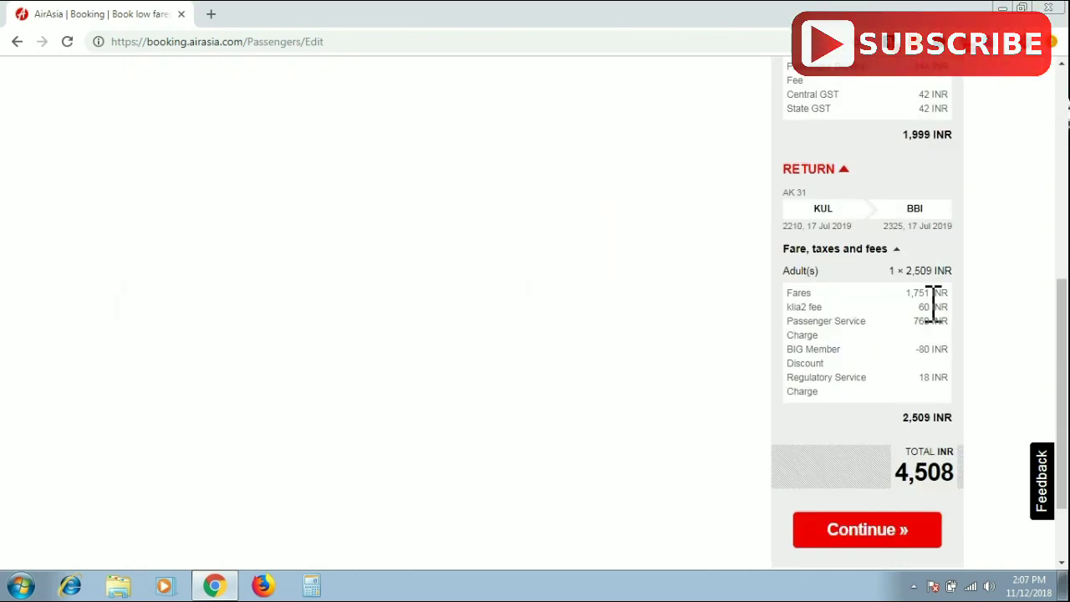
click(896, 430)
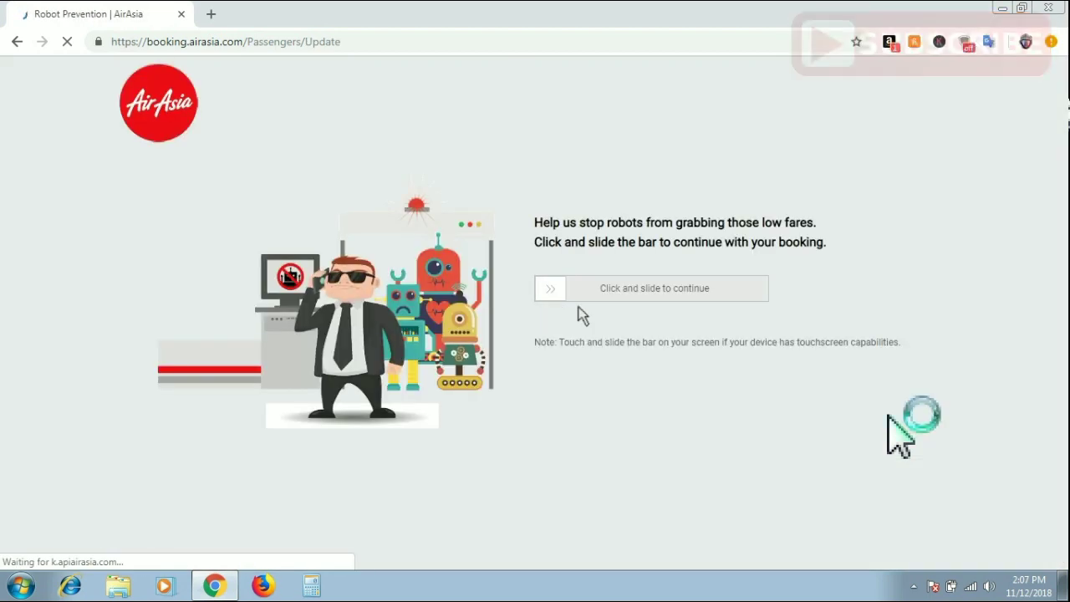
drag(562, 334, 781, 334)
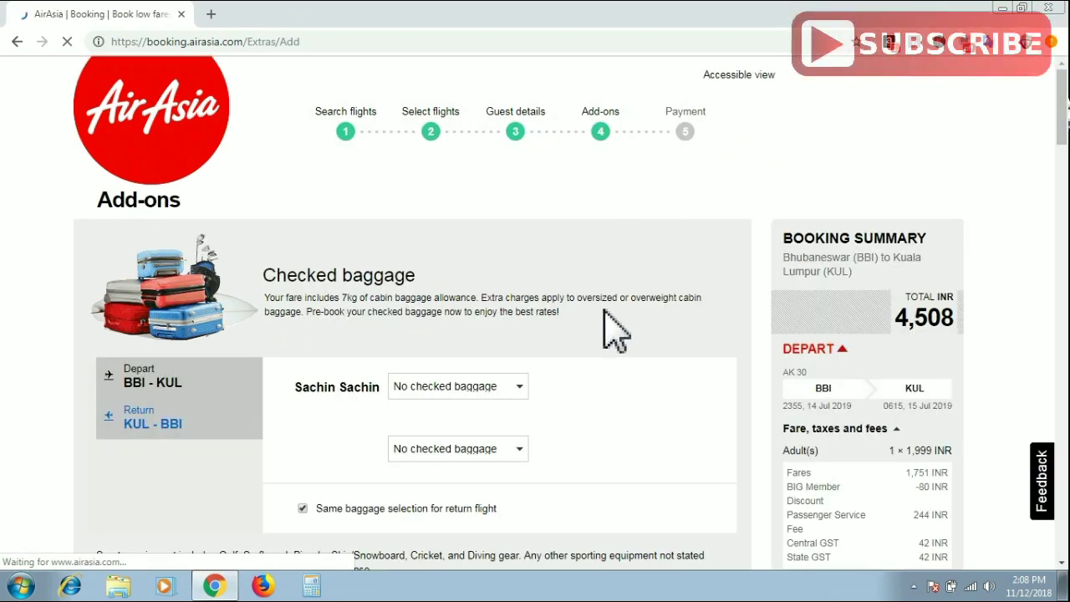
Step: Examine the inflight meal and checked baggage add-ons, and open the checked baggage weight options for the BBI - KUL flight
scroll(626, 380, down, 2)
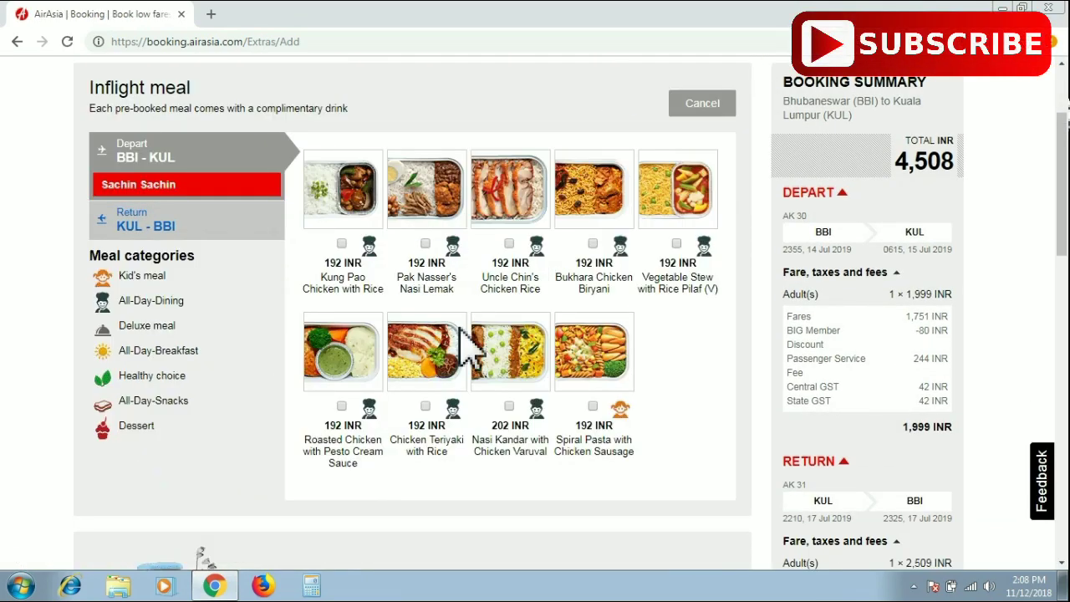
scroll(117, 401, up, 2)
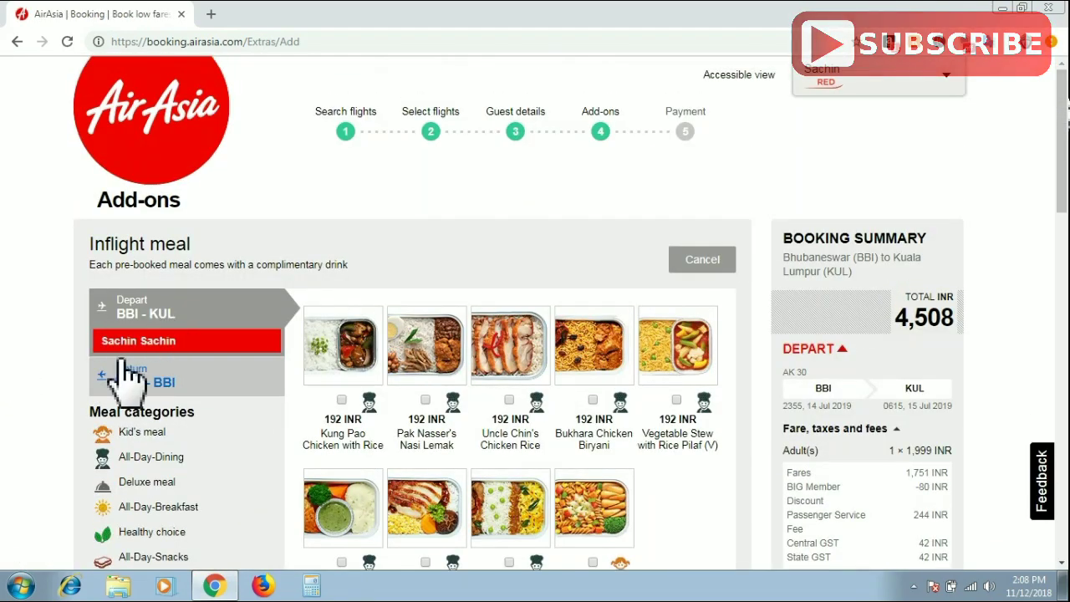
scroll(38, 359, down, 1)
scroll(37, 355, down, 3)
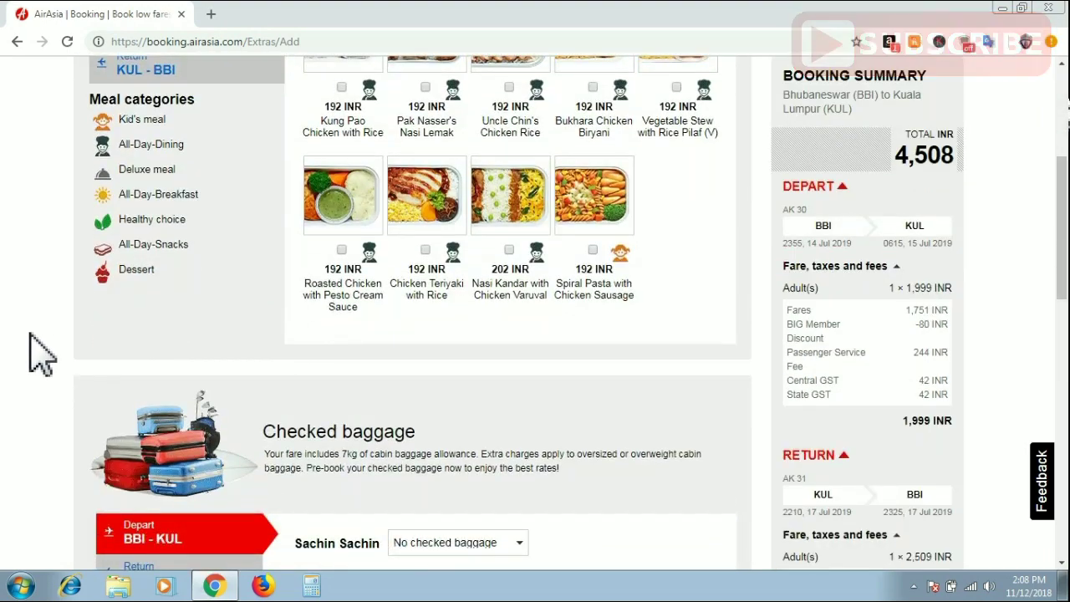
scroll(37, 356, down, 2)
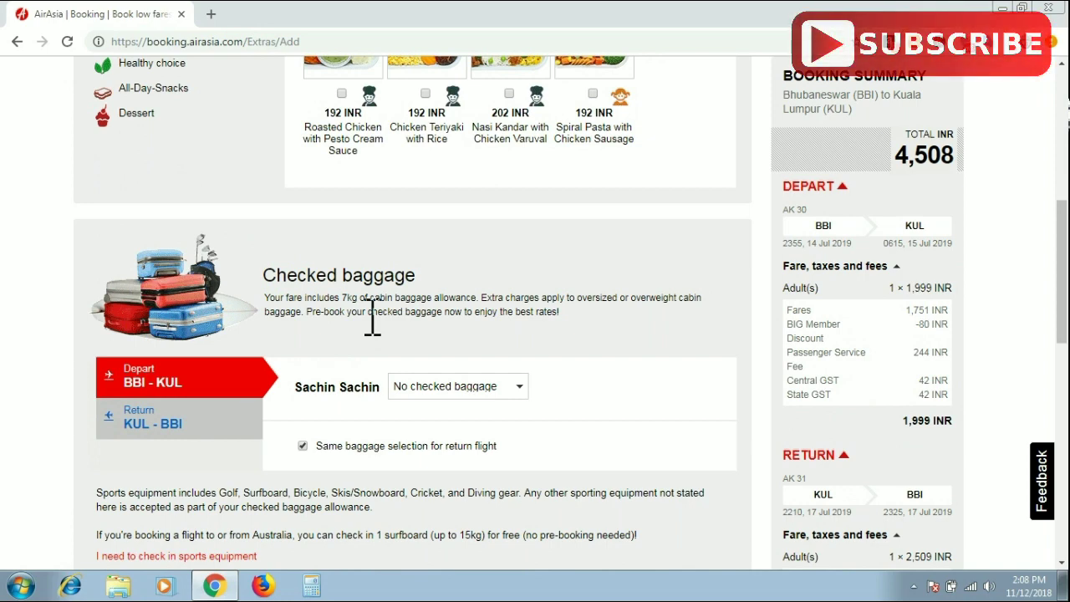
scroll(258, 363, up, 5)
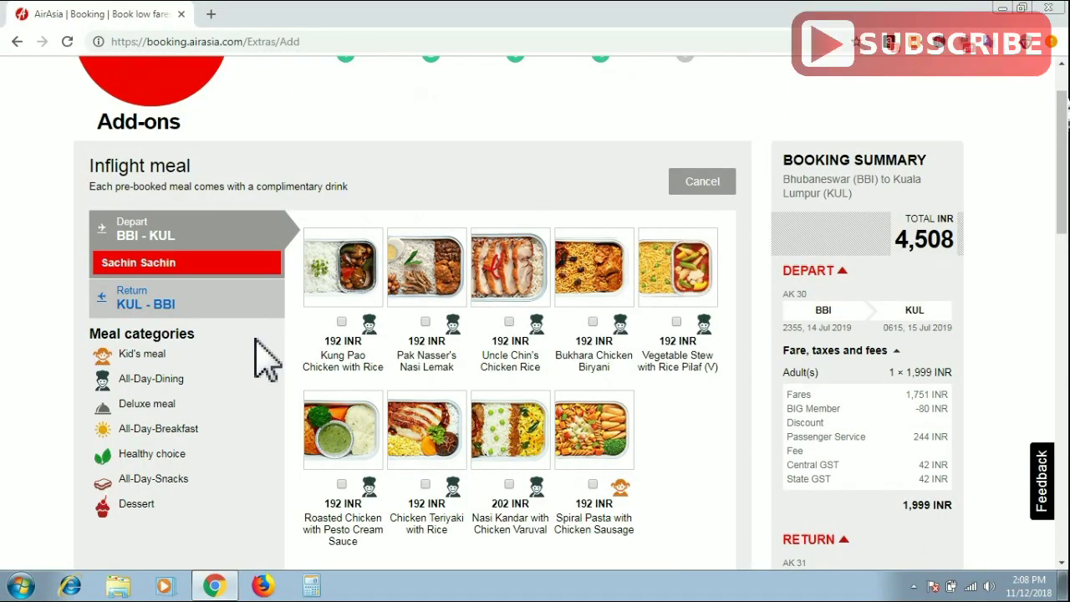
scroll(261, 361, down, 4)
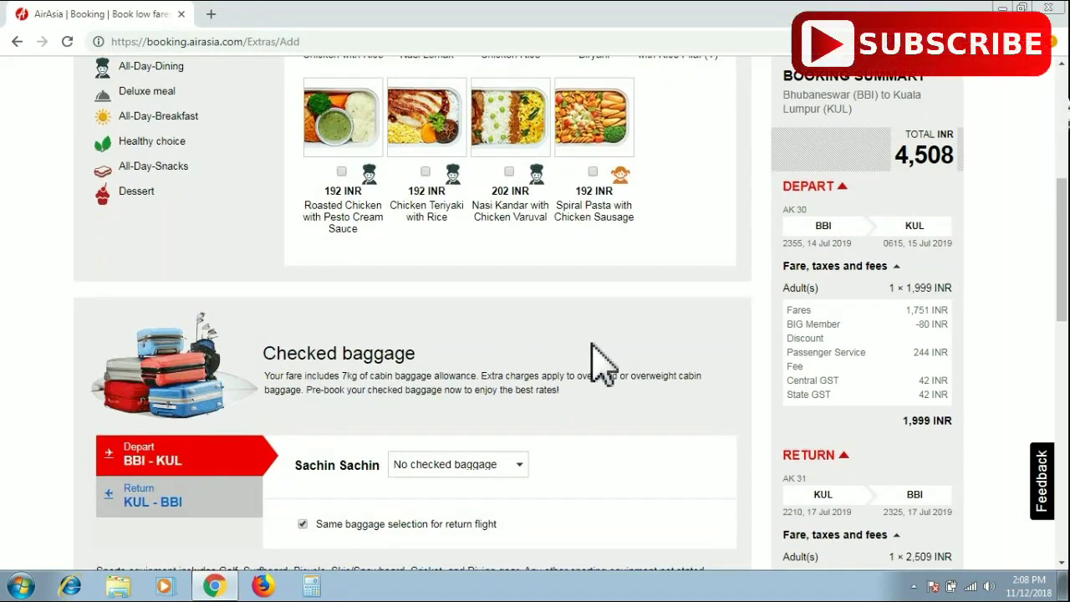
scroll(598, 360, down, 3)
click(499, 232)
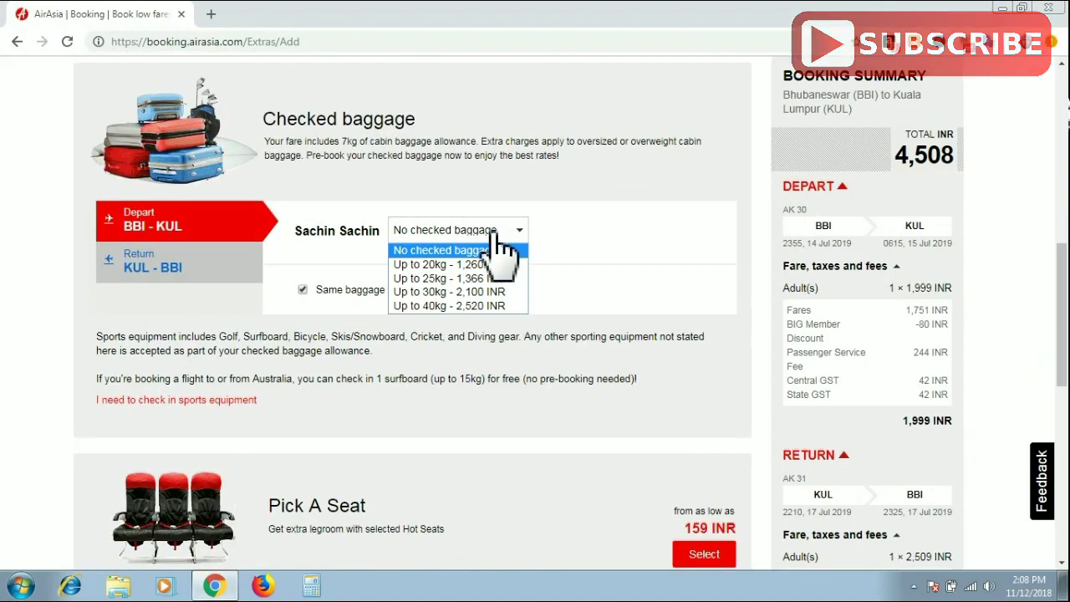